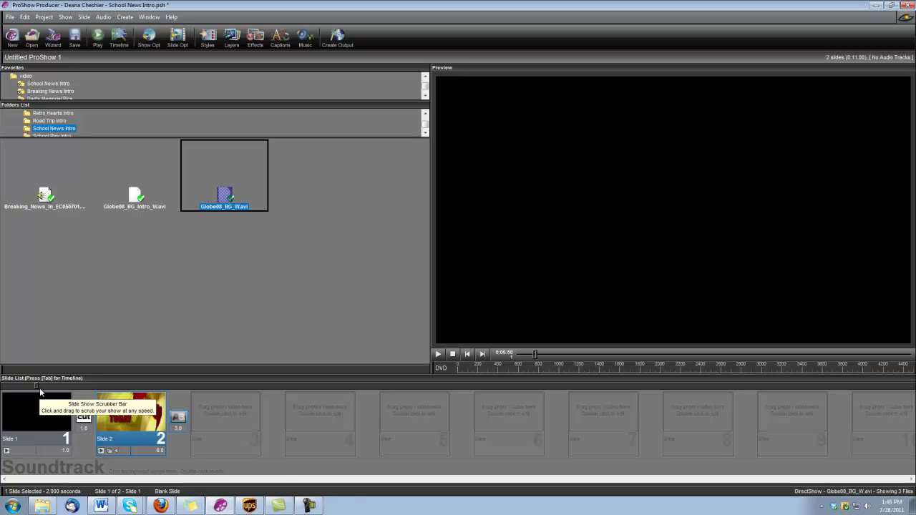
Play the existing two-slide intro in the preview, then stop playback.
click(438, 354)
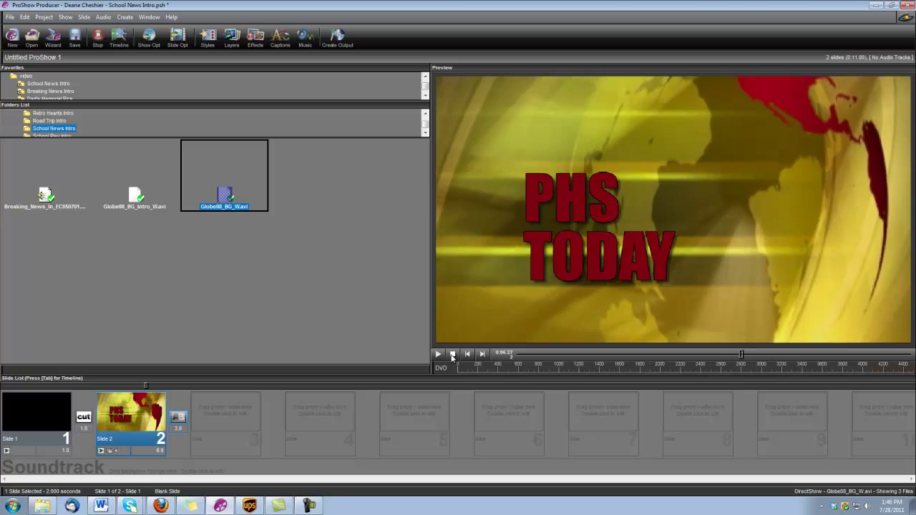
click(452, 354)
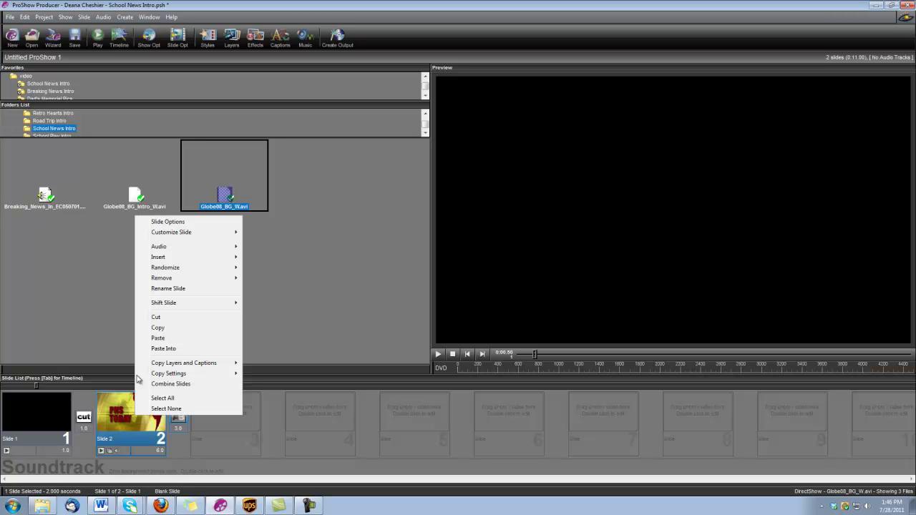
Cut slide 2, drop Globe08_BG_W.avi in its place, and set its duration to 6 seconds.
right_click(135, 417)
click(156, 318)
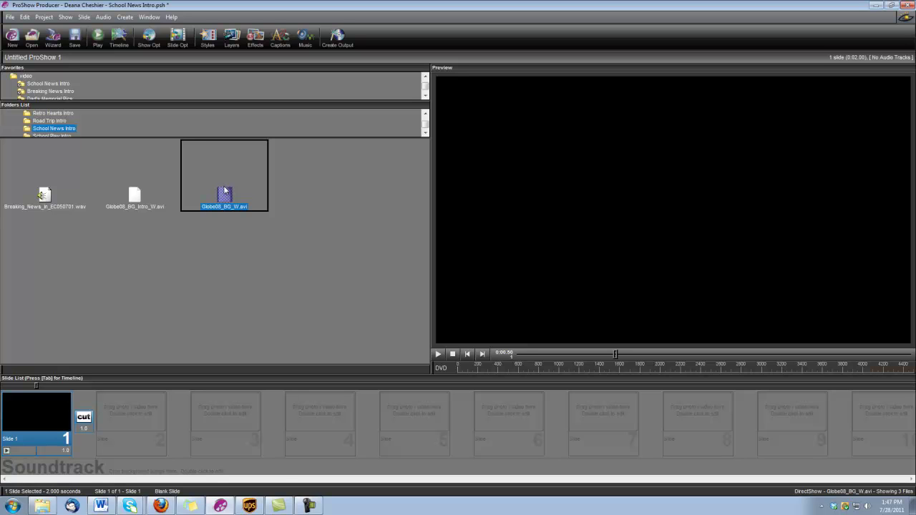
drag(171, 325, 135, 417)
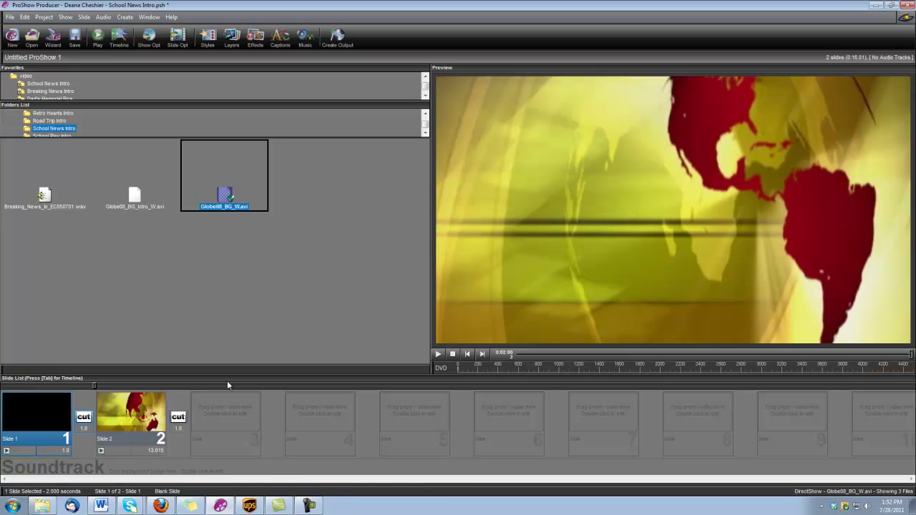
click(158, 450)
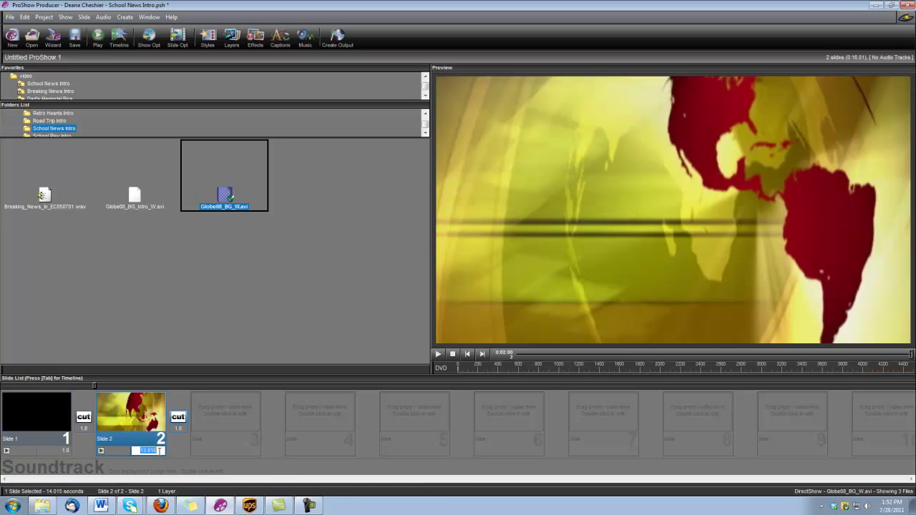
text(6)
key(Return)
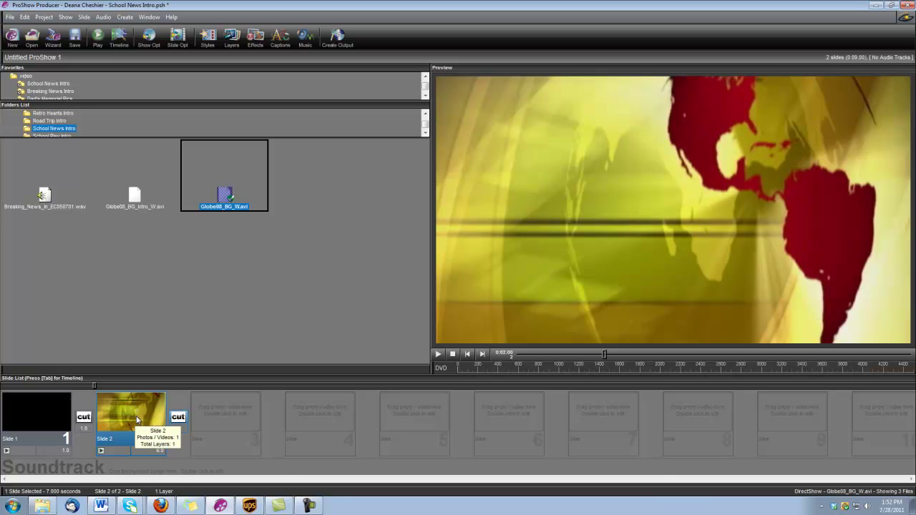
Add a two-line 'PHS' / 'TODAY' caption to slide 2.
double_click(136, 418)
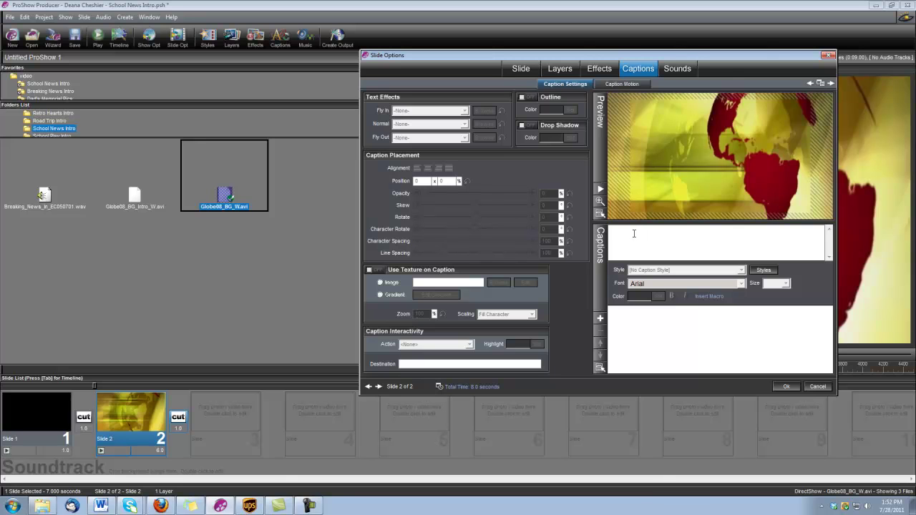
text(PHS)
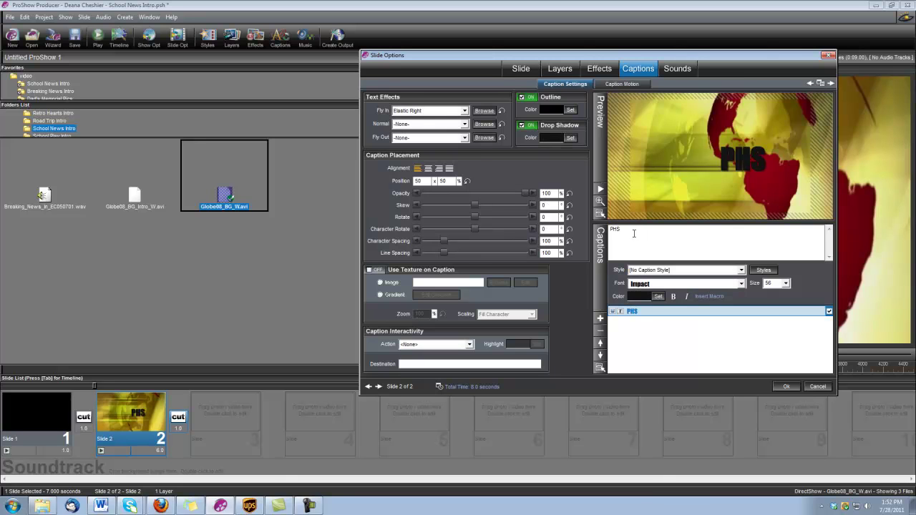
key(Return)
text(TODAY)
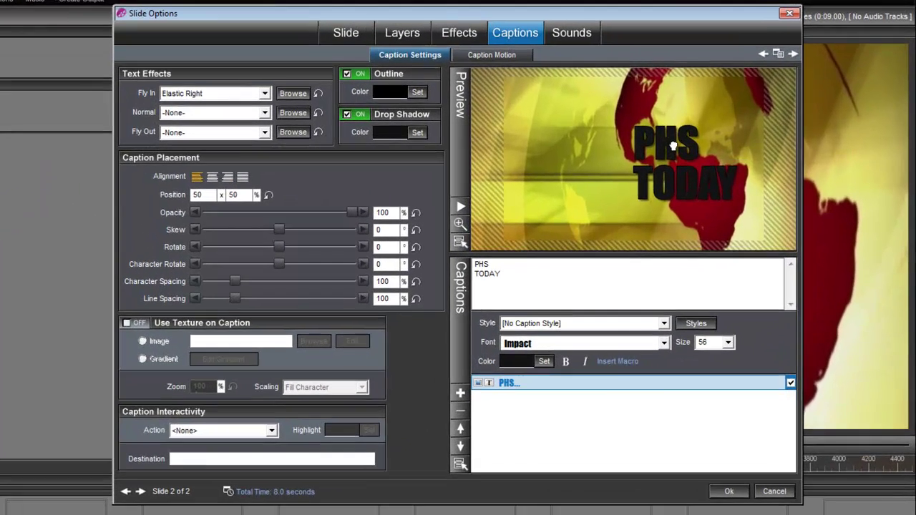
Move the caption left of the globe and colour it with the globe's sampled dark red.
drag(673, 146, 561, 155)
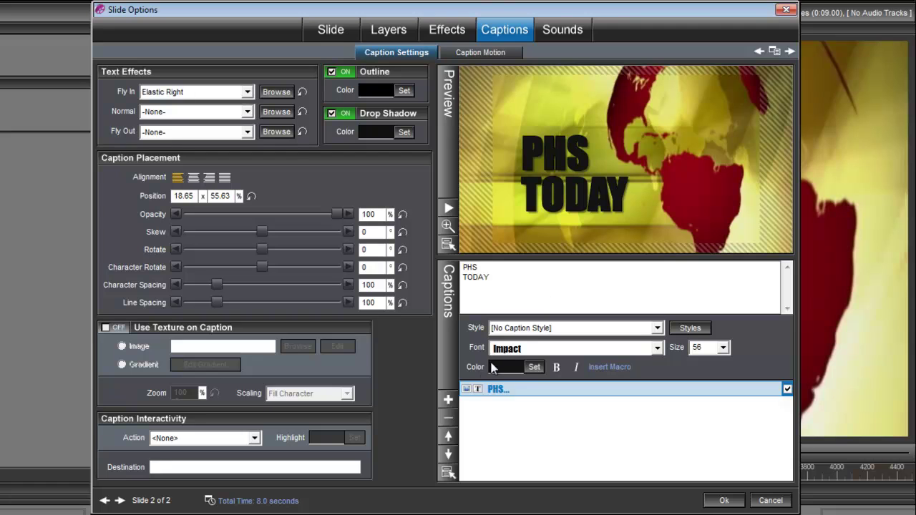
click(532, 366)
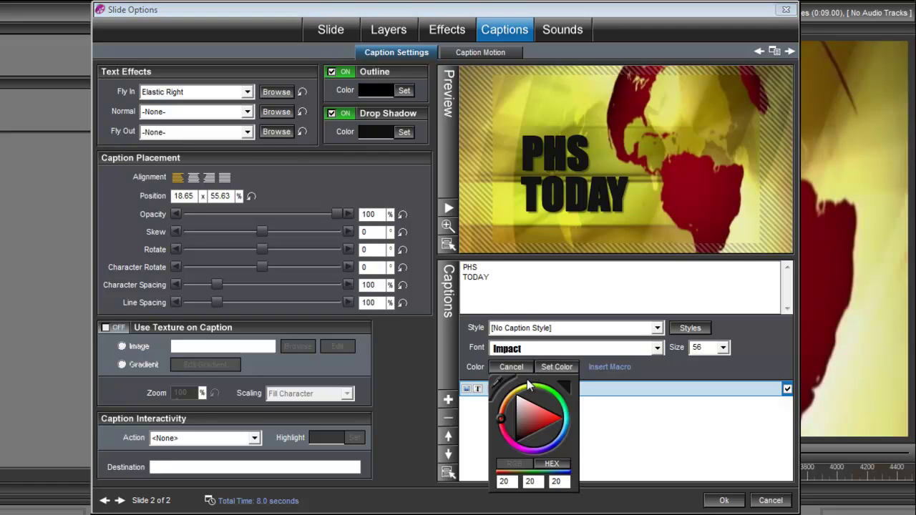
click(721, 194)
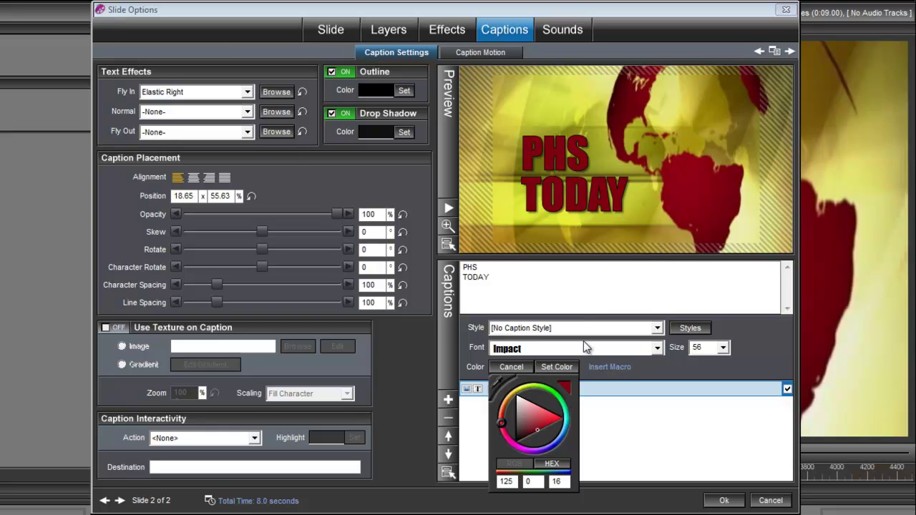
click(564, 366)
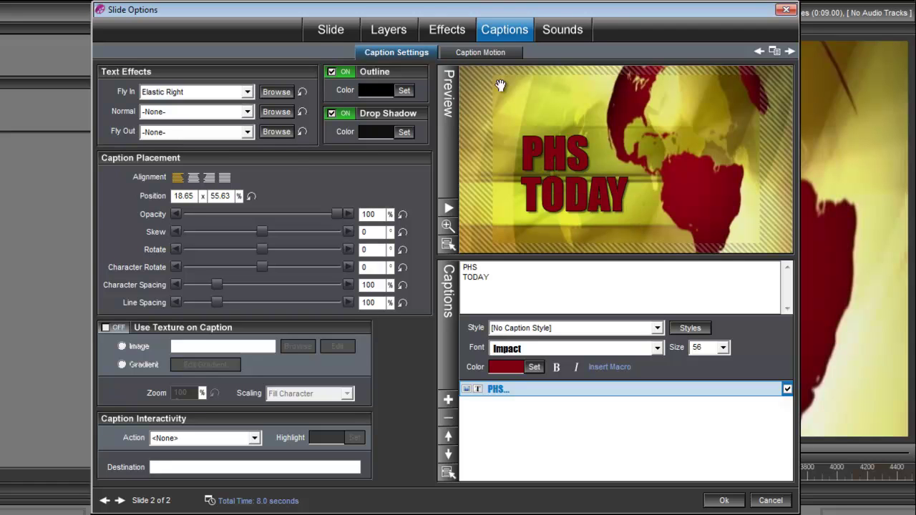
Set the caption's motion keyframe 1 to 1.5 seconds.
click(487, 56)
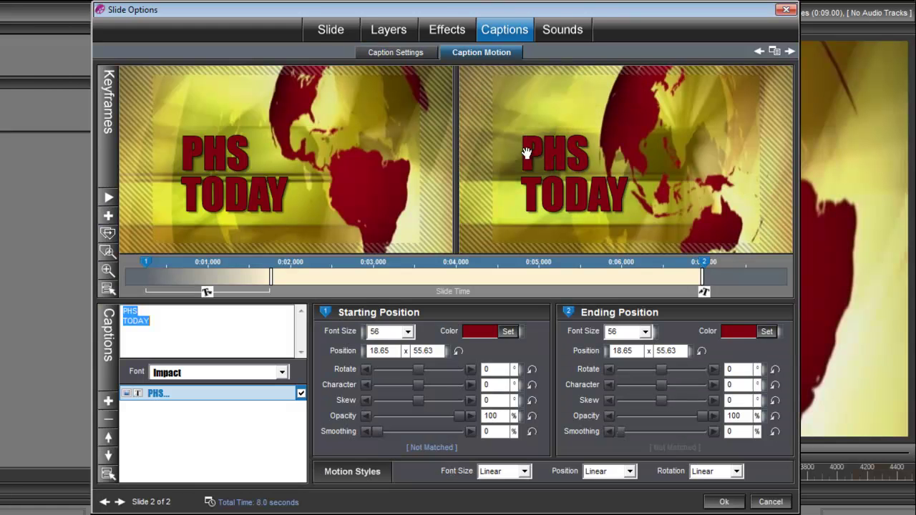
right_click(146, 265)
click(176, 271)
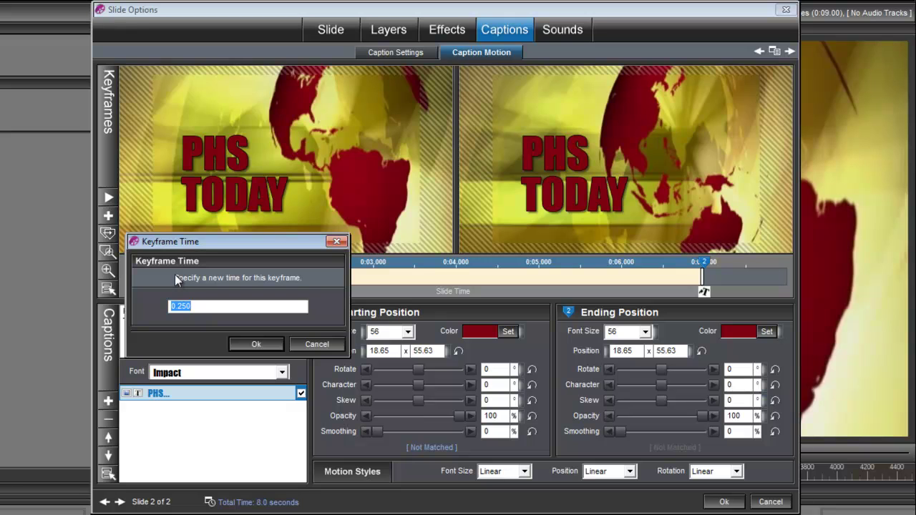
text(1.5)
key(Return)
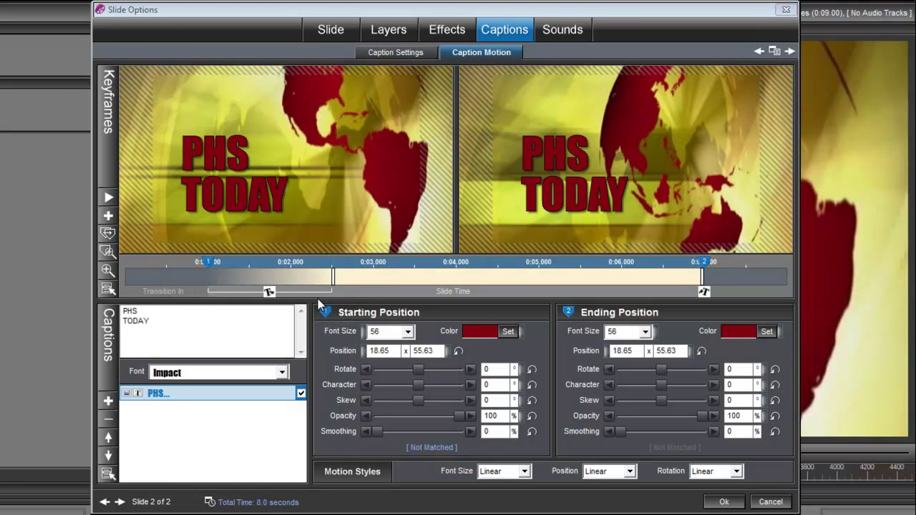
Shorten the caption's fly-in effect time to 0.75 seconds.
right_click(280, 279)
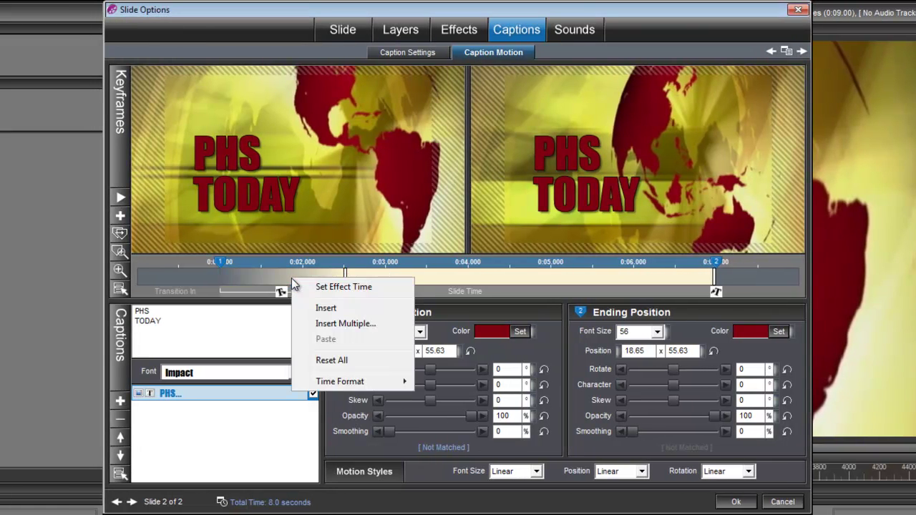
click(334, 287)
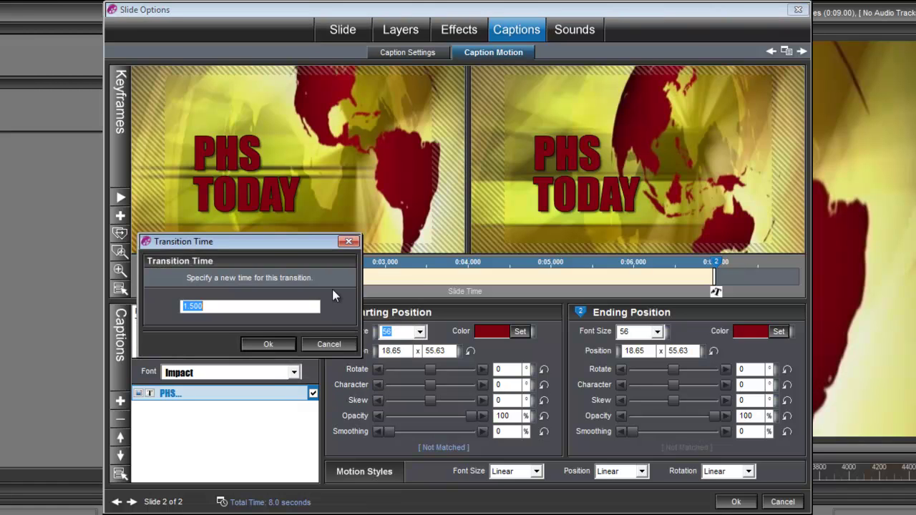
text(.75)
click(271, 343)
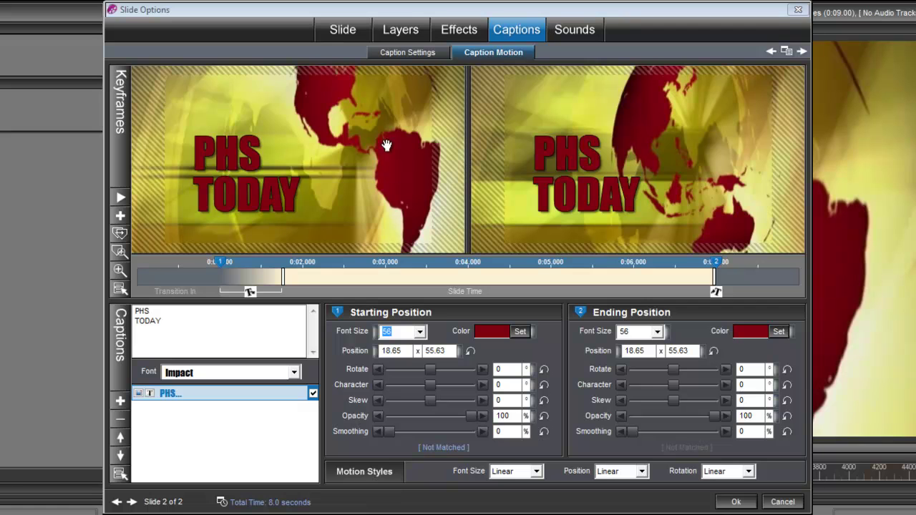
Add the Globe08_BG_Intro_W video as a layer and move it below Globe08_BG_W.
click(399, 33)
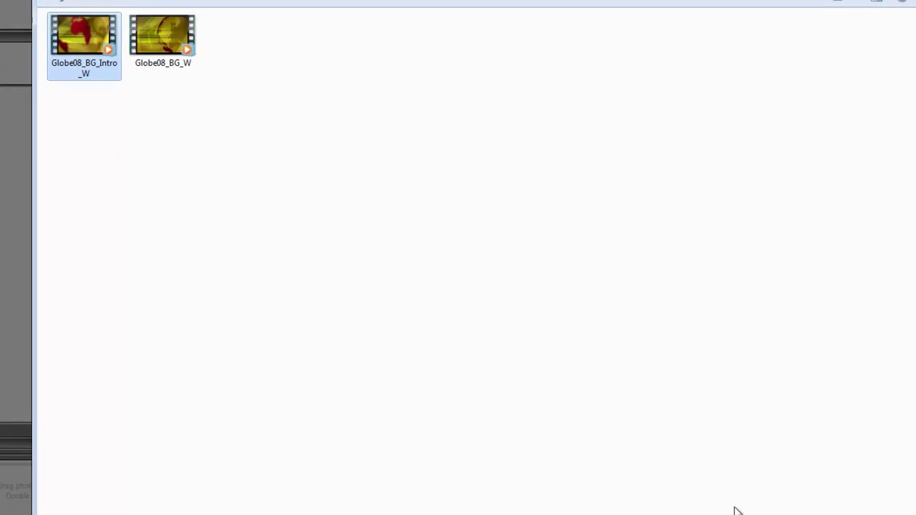
click(789, 504)
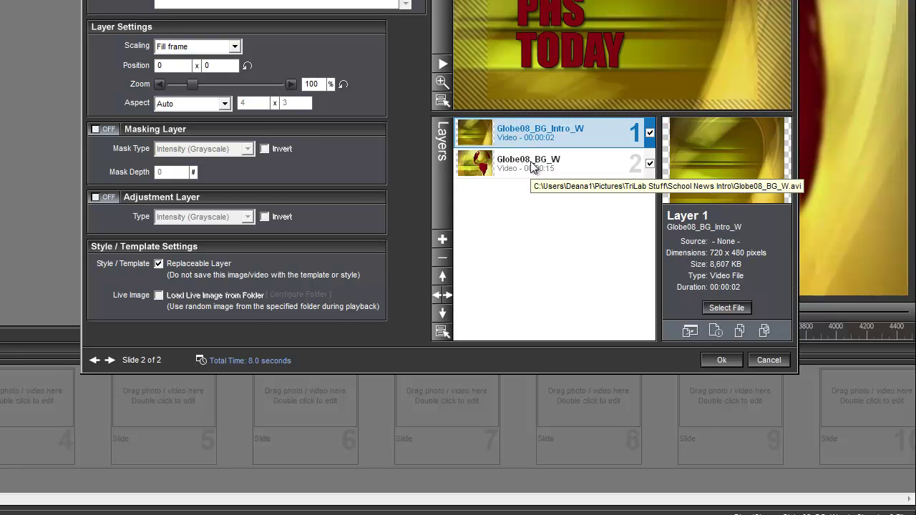
click(442, 313)
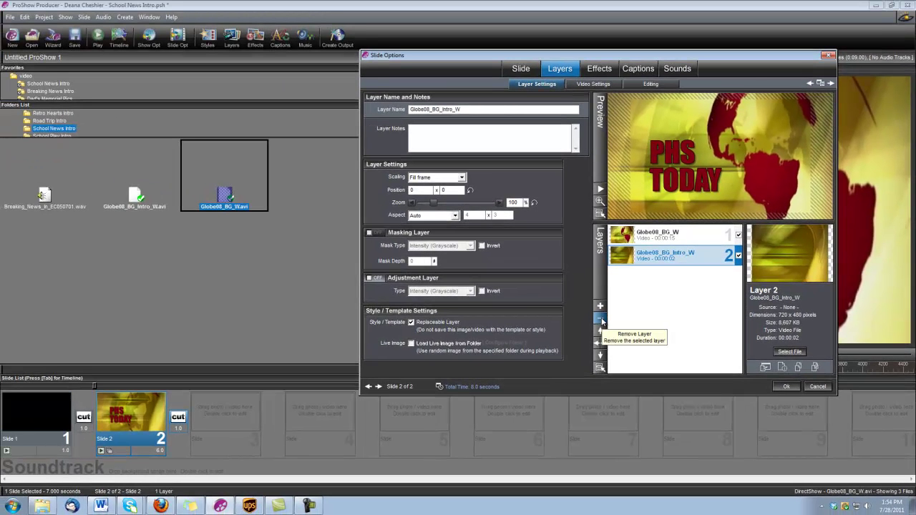
Replace layer 2 with Globe08_BG_Intro_W.avi dragged from the file list under Globe08_BG_W.
click(601, 319)
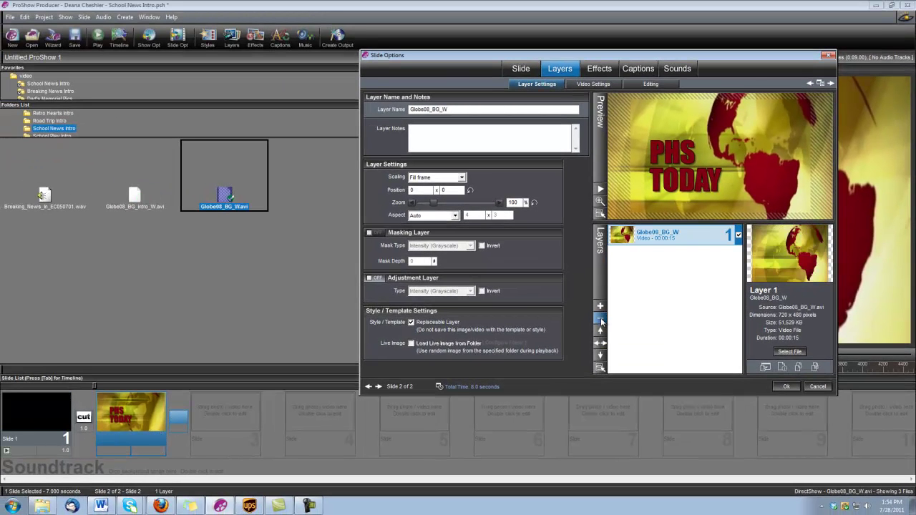
click(136, 196)
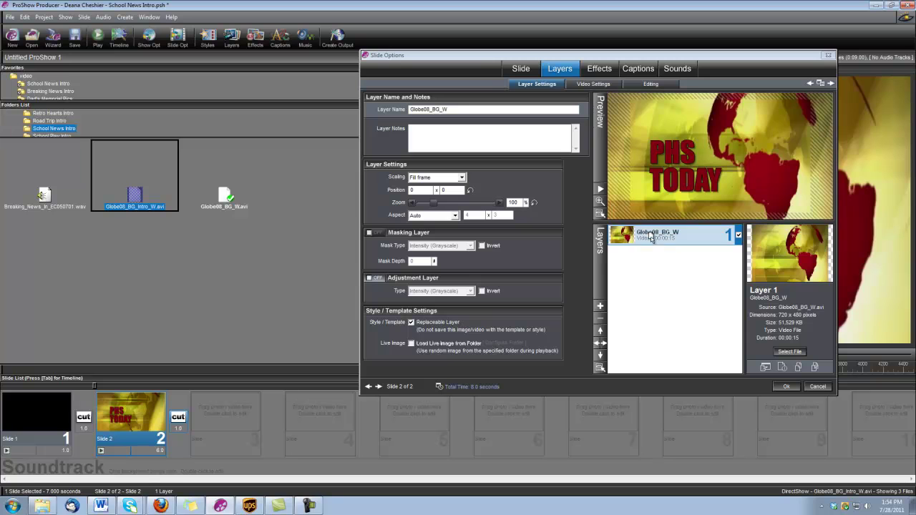
drag(651, 238, 656, 246)
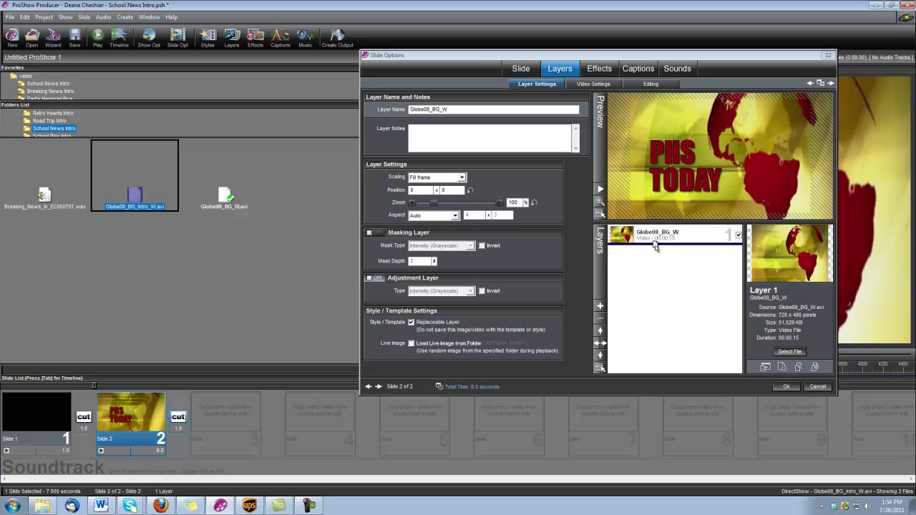
drag(655, 247, 655, 248)
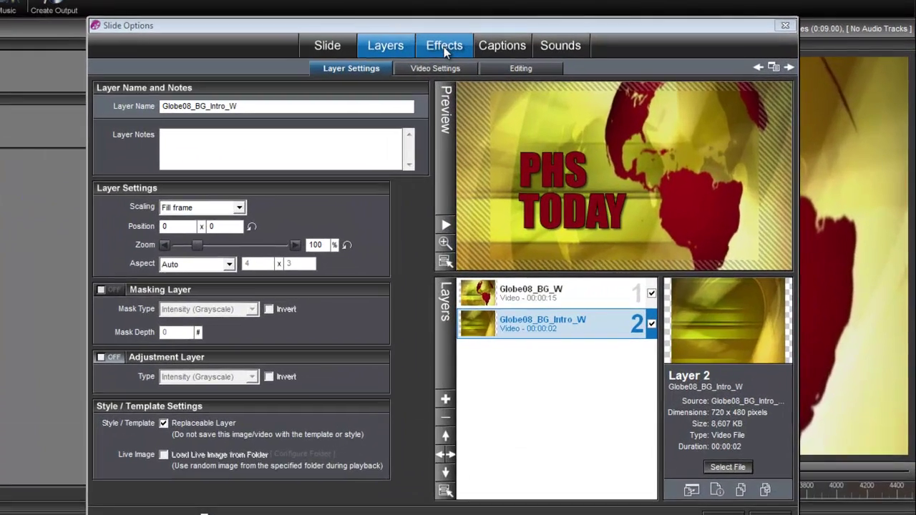
Set the Globe08_BG_W layer's first motion keyframe time to 2.5 seconds.
click(540, 61)
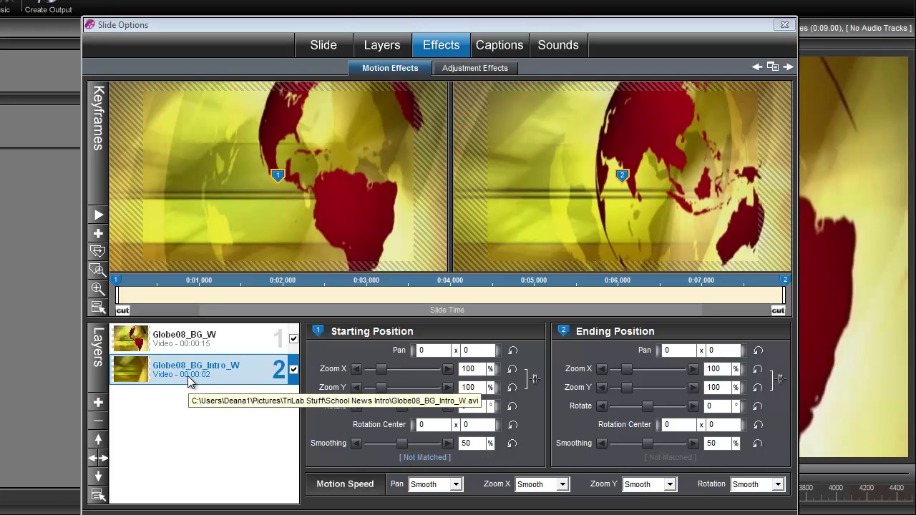
click(162, 344)
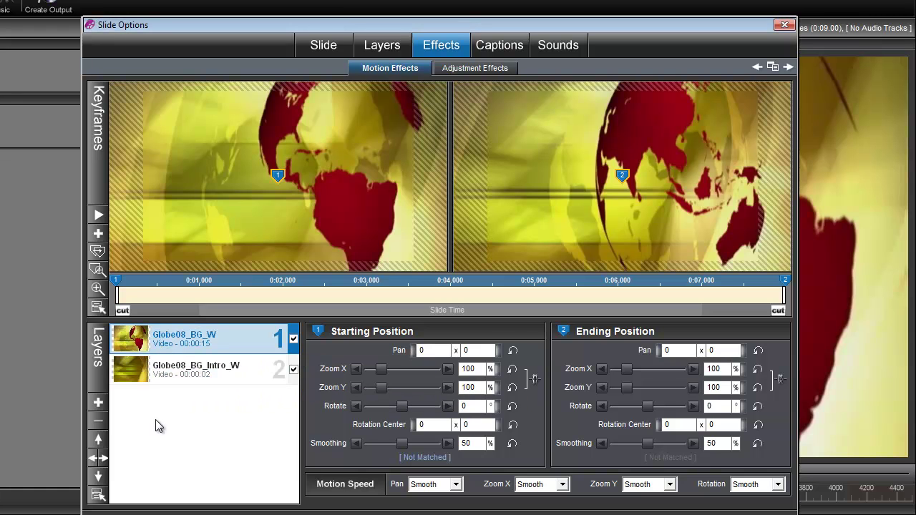
right_click(117, 285)
click(149, 290)
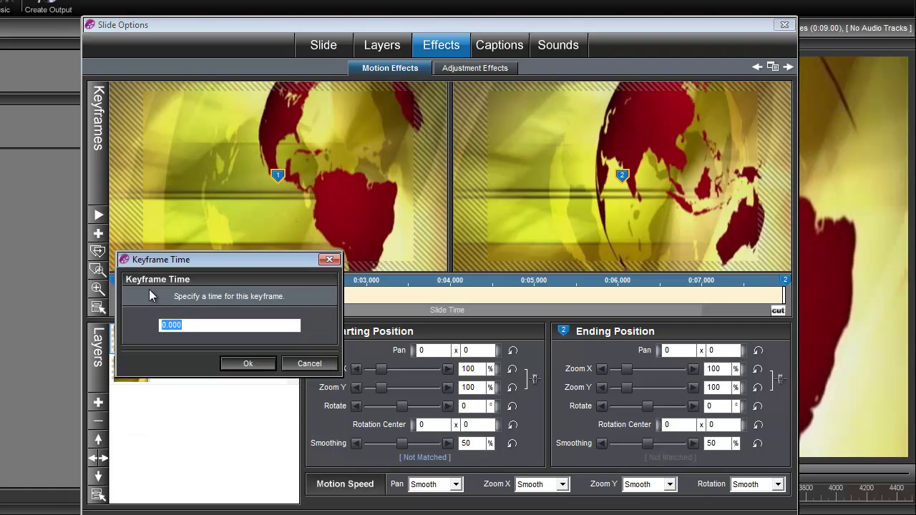
text(2.5)
click(250, 365)
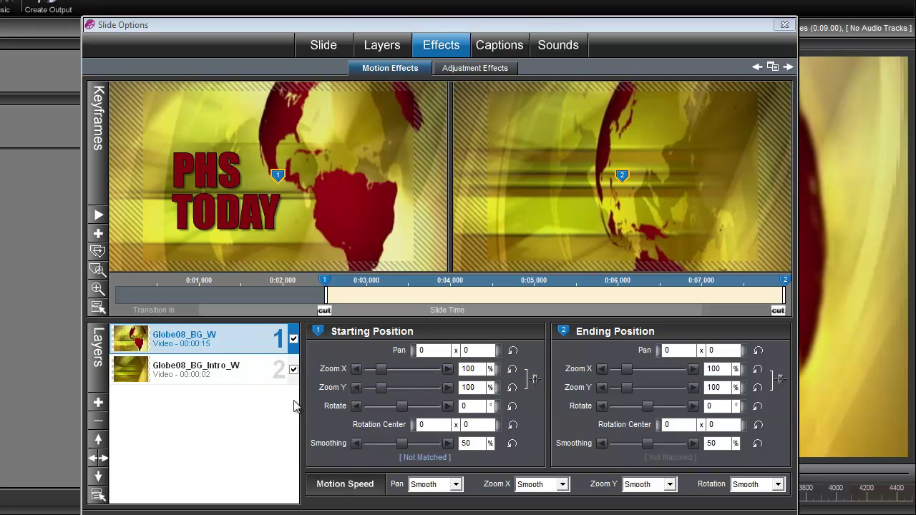
Load Breaking_News_In_EC050701.wav from disk as slide 2's sound.
click(558, 48)
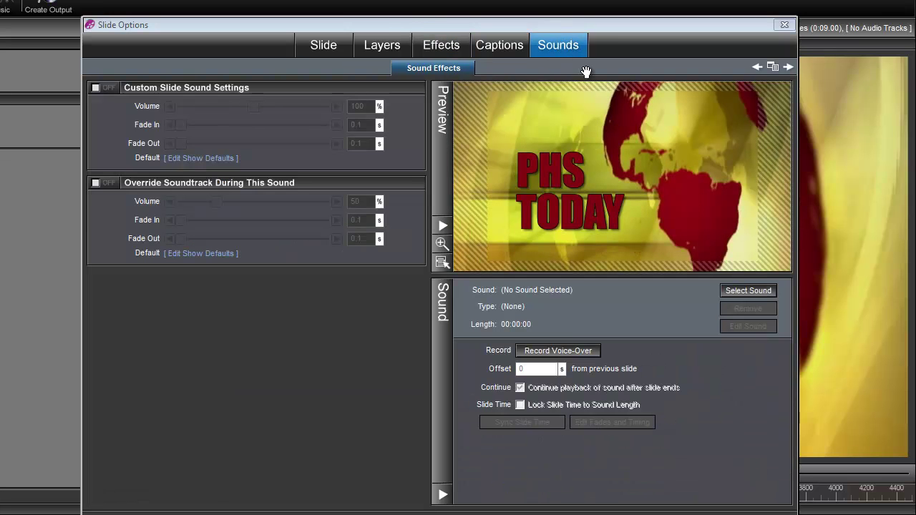
click(749, 290)
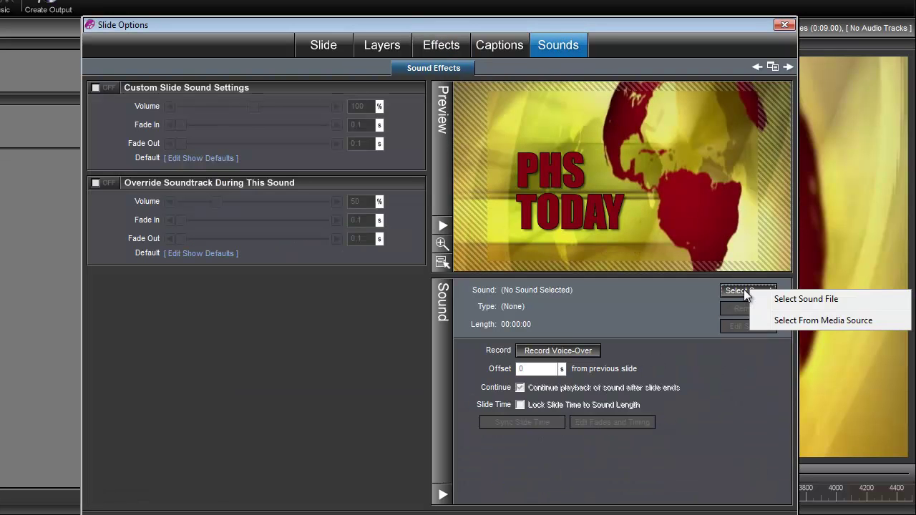
click(792, 301)
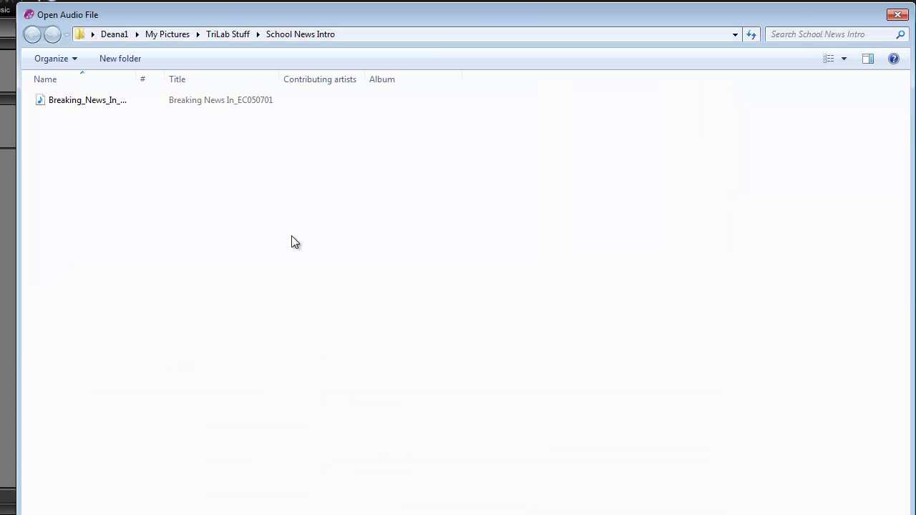
click(91, 101)
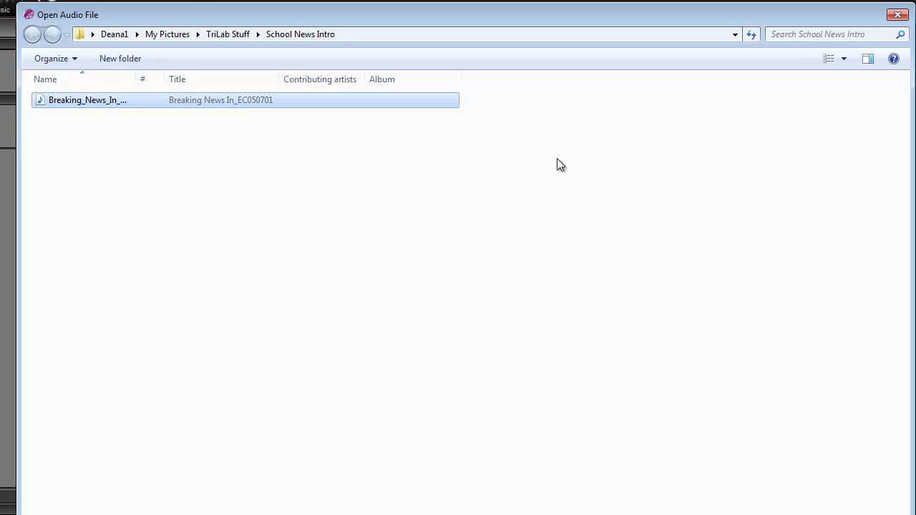
key(Return)
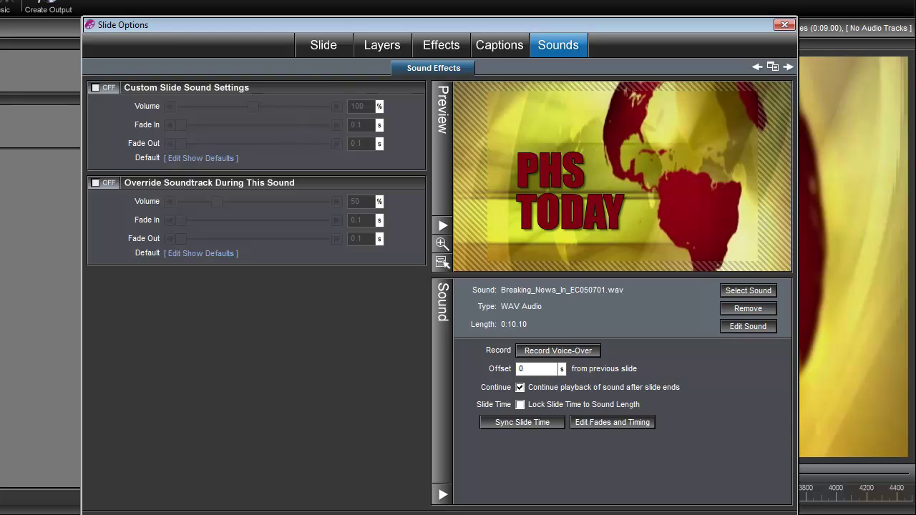
Close Slide Options with Ok to return to the main show preview.
key(Return)
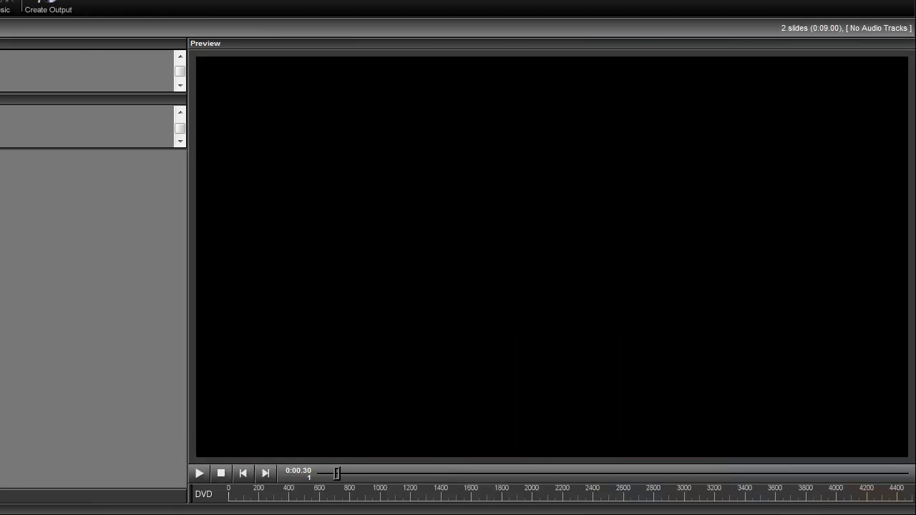